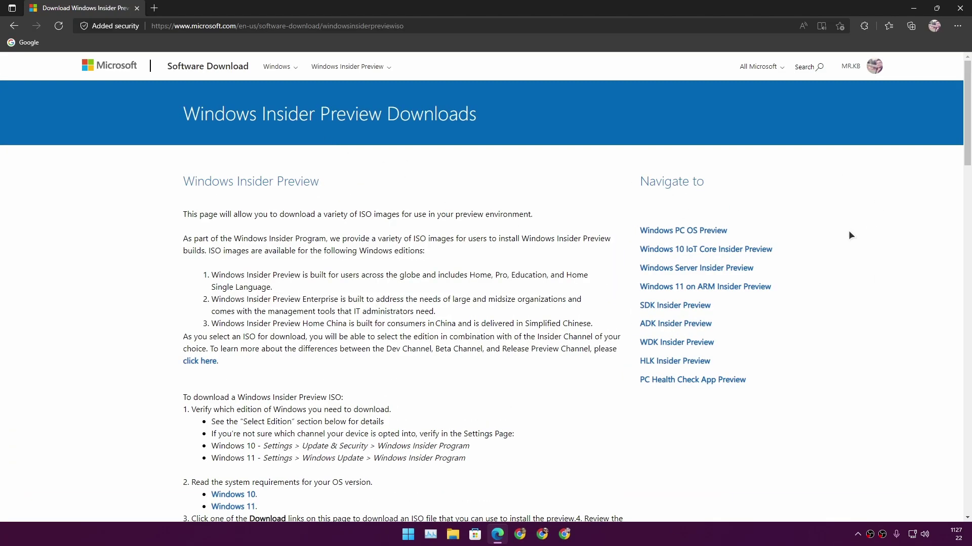
Select the Windows 11 Insider Preview (Dev Channel) - Build 22579 edition for download and confirm it.
{"action": "scroll", "coordinate": [476, 317], "scroll_direction": "down", "scroll_amount": 5}
{"action": "scroll", "coordinate": [242, 145], "scroll_direction": "up", "scroll_amount": 5}
{"action": "scroll", "coordinate": [453, 311], "scroll_direction": "down", "scroll_amount": 20}
{"action": "scroll", "coordinate": [303, 228], "scroll_direction": "up", "scroll_amount": 3}
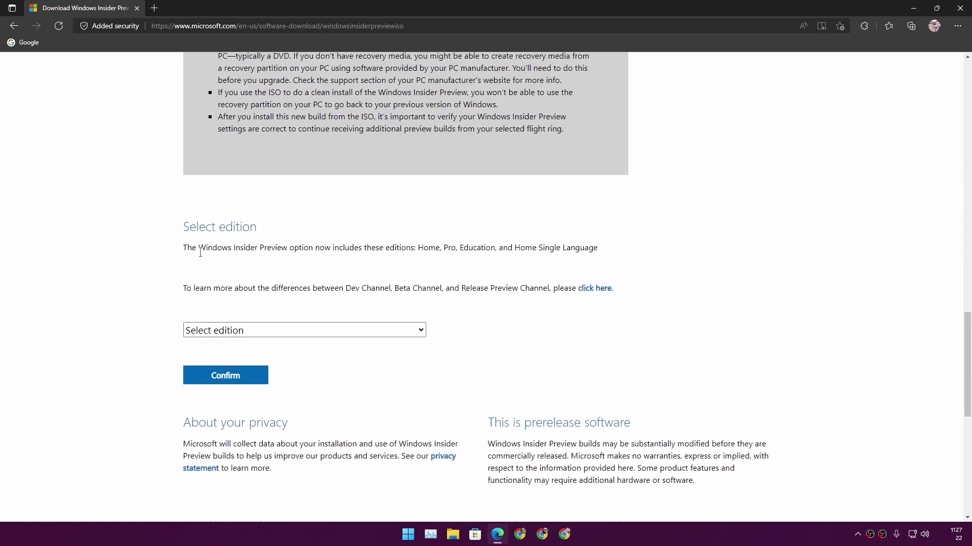
{"action": "scroll", "coordinate": [238, 269], "scroll_direction": "down", "scroll_amount": 1}
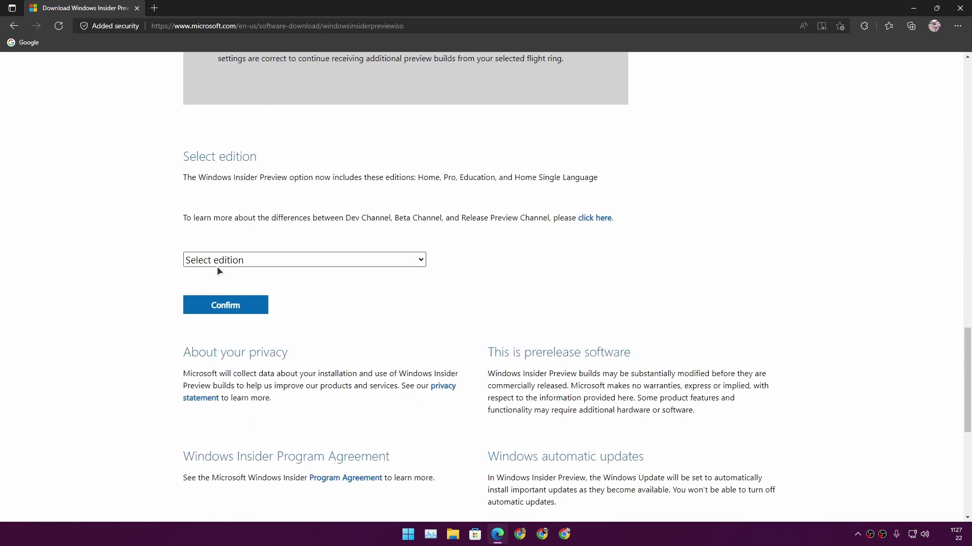
{"action": "left_click", "coordinate": [218, 264]}
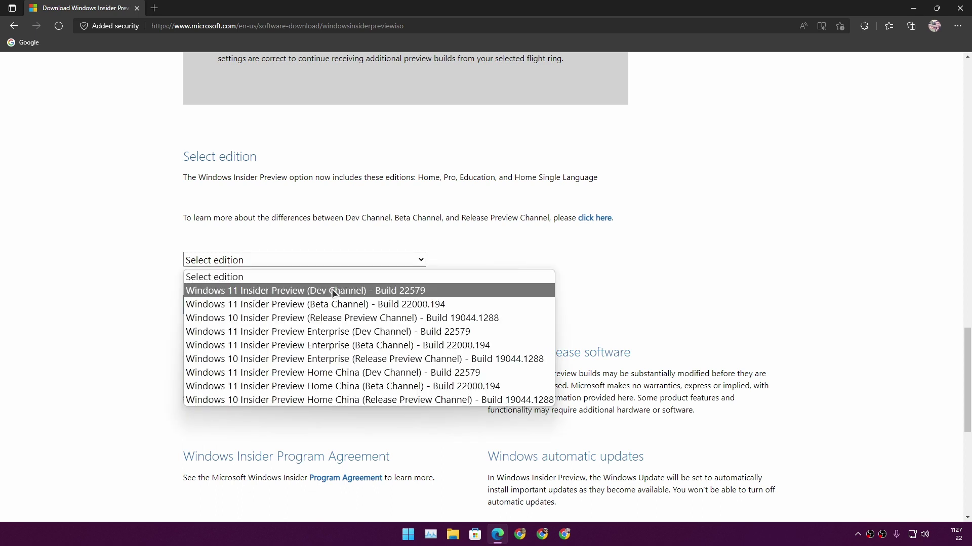
{"action": "left_click", "coordinate": [402, 290]}
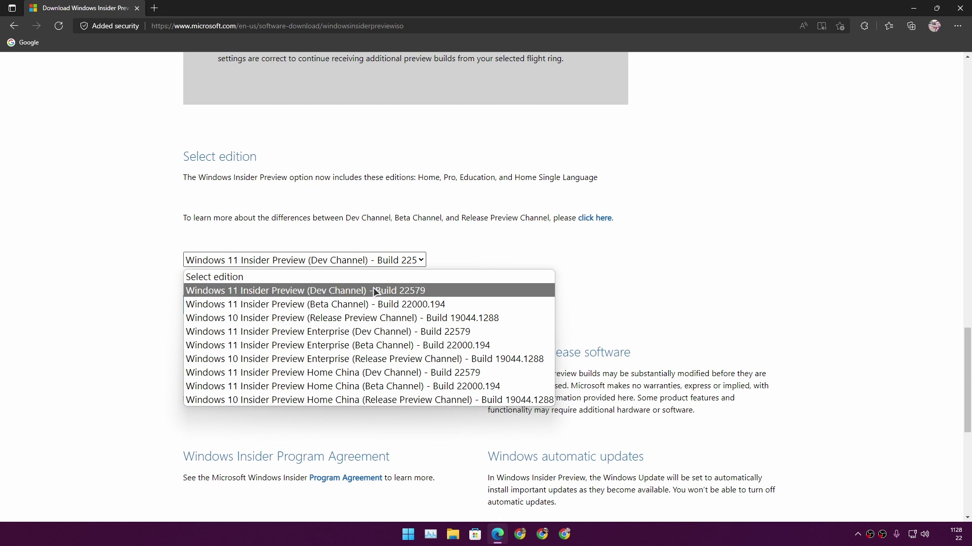
{"action": "left_click", "coordinate": [411, 292]}
{"action": "left_click", "coordinate": [388, 262]}
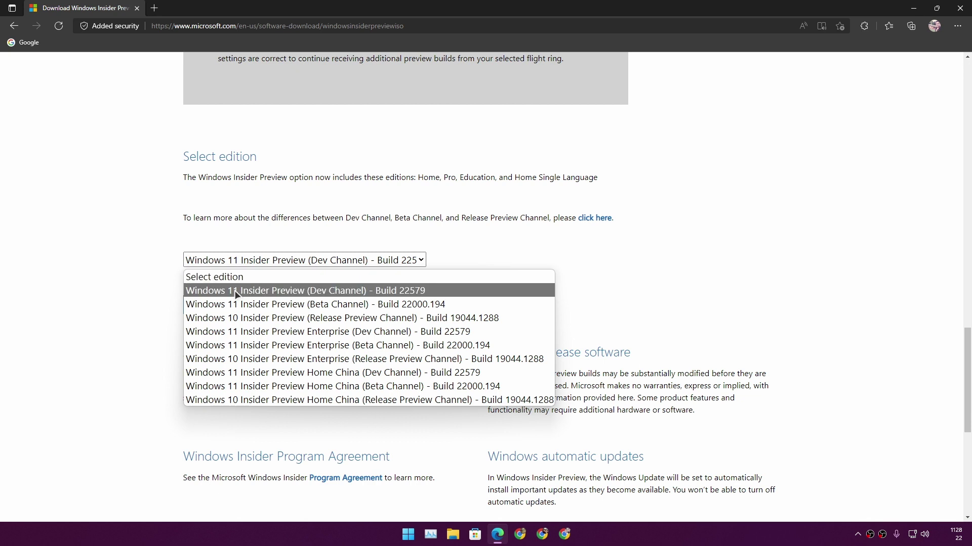
{"action": "left_click", "coordinate": [408, 290]}
{"action": "left_click", "coordinate": [225, 305]}
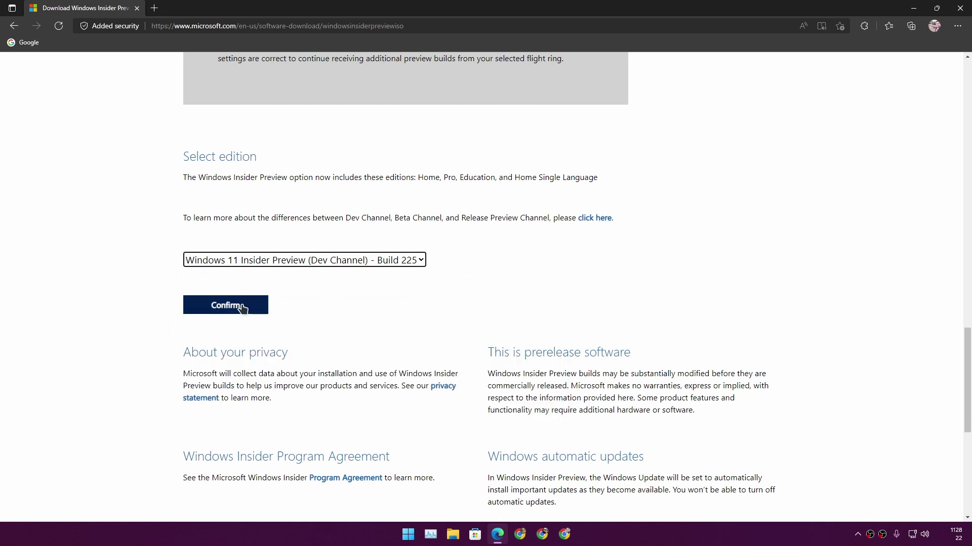
Confirm English (United Kingdom) as the product language and request the 64-bit download of the preview ISO.
{"action": "left_click", "coordinate": [384, 172]}
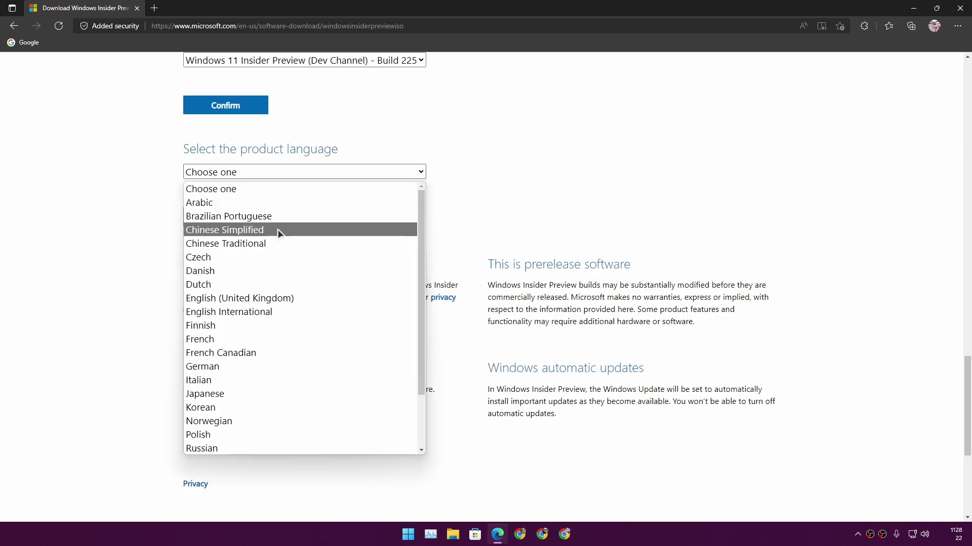
{"action": "left_click", "coordinate": [225, 299]}
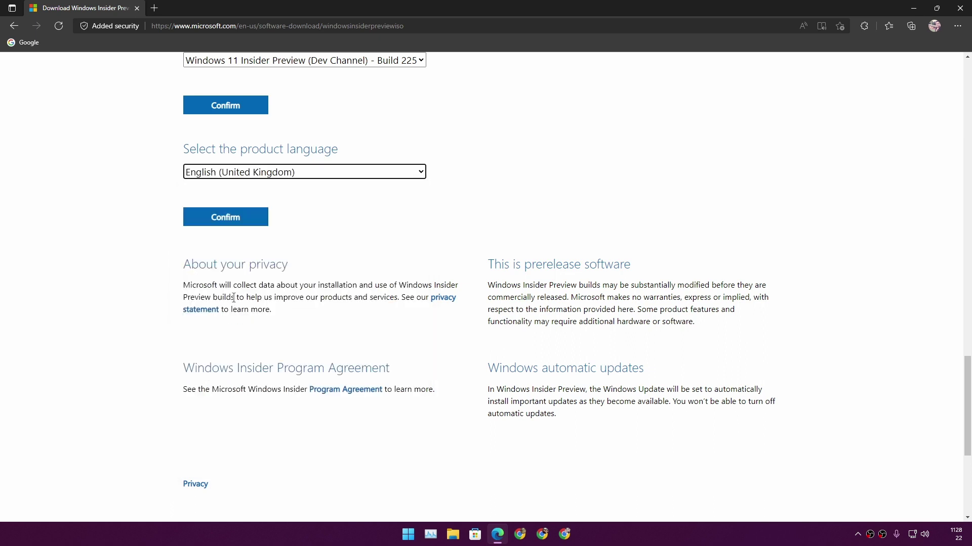
{"action": "left_click", "coordinate": [225, 217]}
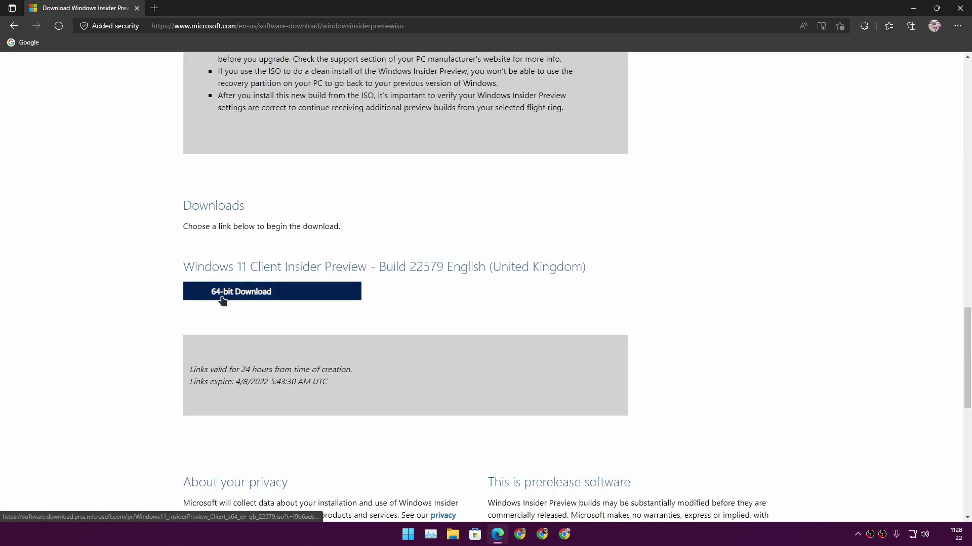
{"action": "left_click", "coordinate": [230, 294]}
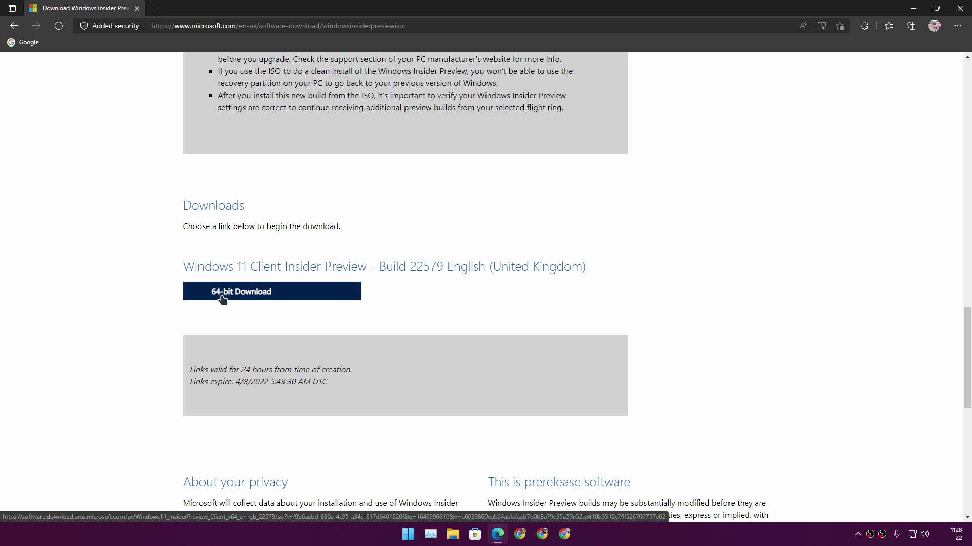
{"action": "left_click", "coordinate": [230, 293]}
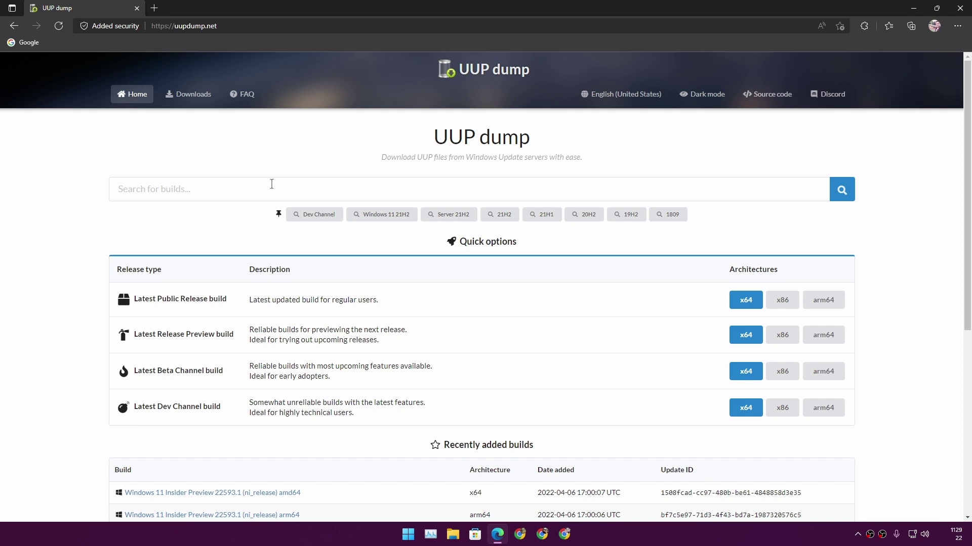
Examine the quick options on the UUP dump home page, comparing the public release, Release Preview, Beta and Dev Channel builds.
{"action": "scroll", "coordinate": [273, 183], "scroll_direction": "down", "scroll_amount": 3}
{"action": "scroll", "coordinate": [377, 283], "scroll_direction": "up", "scroll_amount": 3}
{"action": "scroll", "coordinate": [217, 238], "scroll_direction": "down", "scroll_amount": 3}
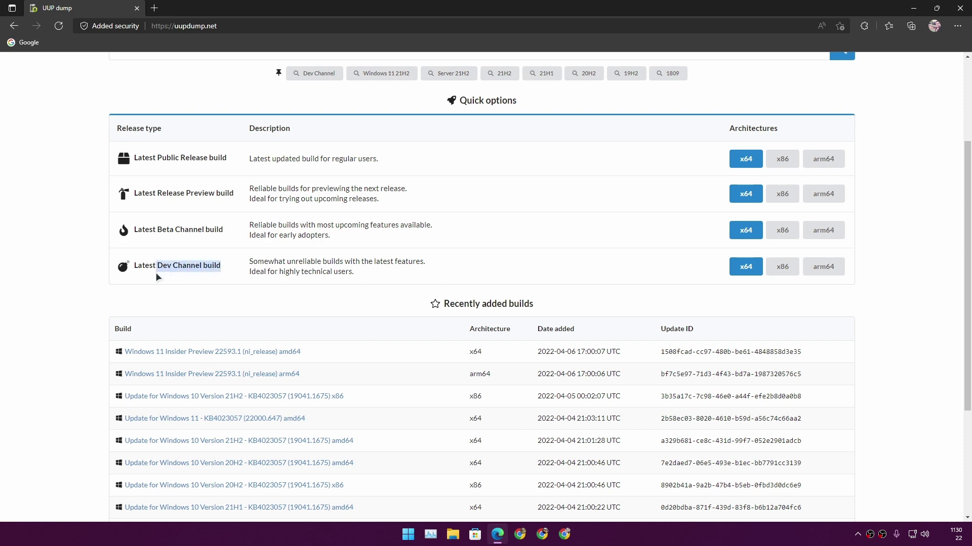
{"action": "left_click", "coordinate": [230, 233]}
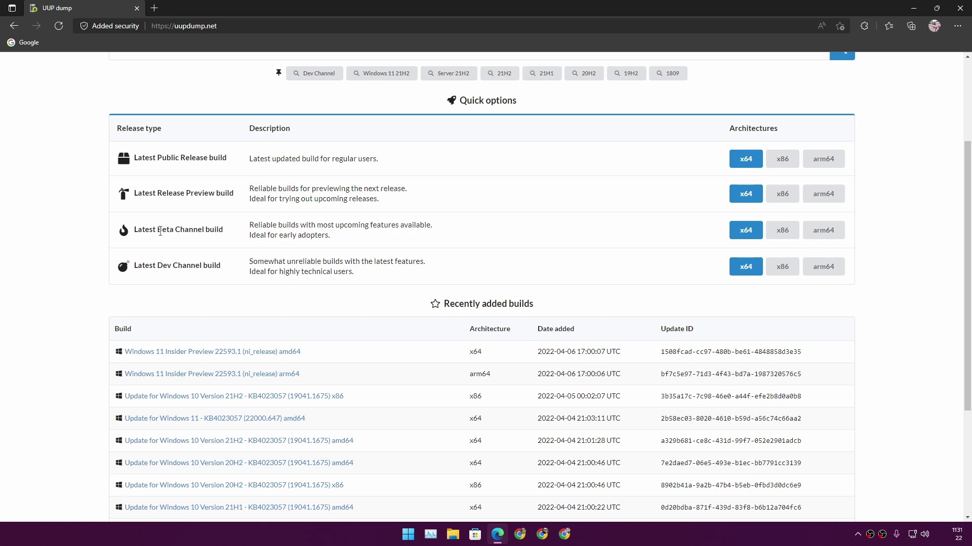
{"action": "left_click_drag", "start_coordinate": [159, 232], "coordinate": [217, 233]}
{"action": "left_click_drag", "start_coordinate": [159, 193], "coordinate": [155, 160]}
{"action": "left_click", "coordinate": [222, 159]}
{"action": "left_click", "coordinate": [259, 247]}
{"action": "scroll", "coordinate": [180, 148], "scroll_direction": "up", "scroll_amount": 3}
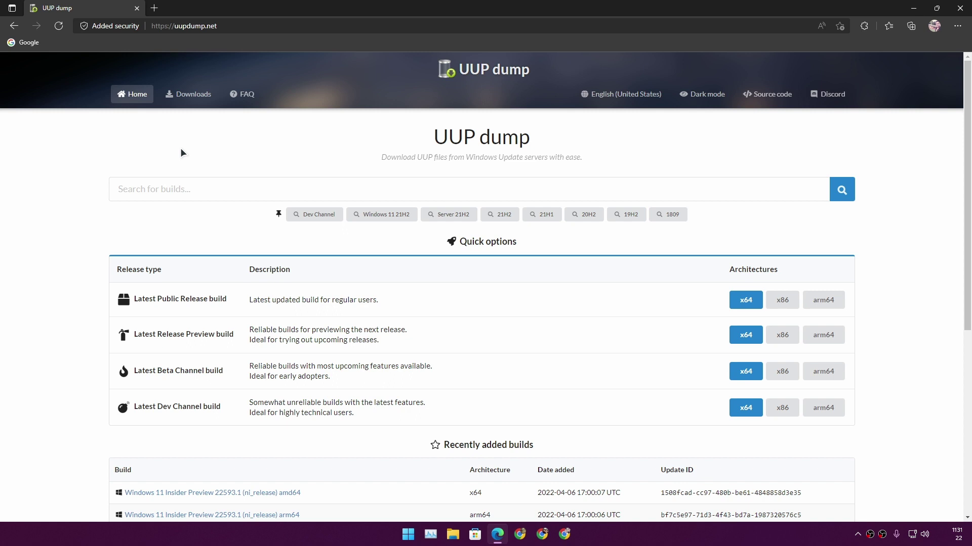
{"action": "left_click_drag", "start_coordinate": [149, 407], "coordinate": [228, 410]}
{"action": "left_click", "coordinate": [220, 127]}
Open the full list of known builds on UUP dump and browse the newest Windows 11 Insider Preview entries.
{"action": "left_click", "coordinate": [194, 95]}
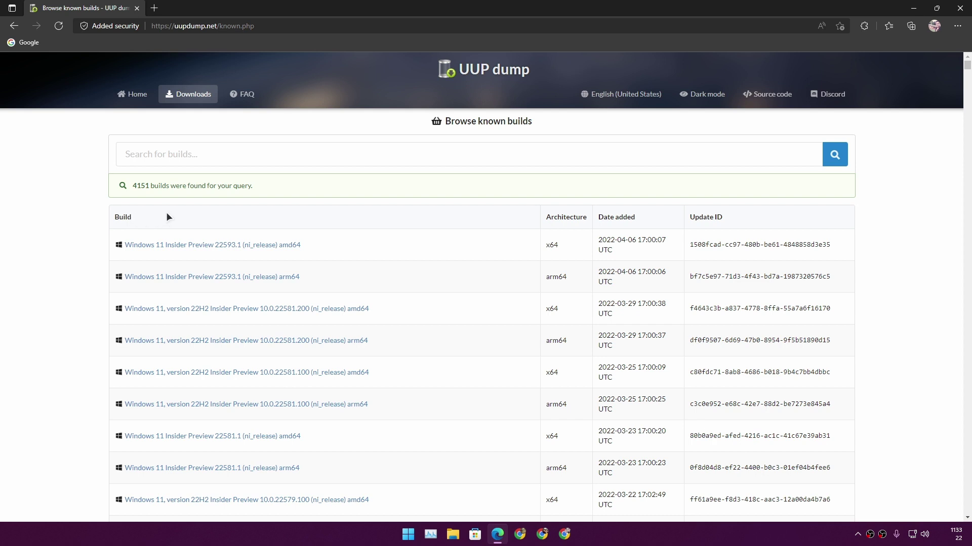
{"action": "scroll", "coordinate": [142, 212], "scroll_direction": "down", "scroll_amount": 1}
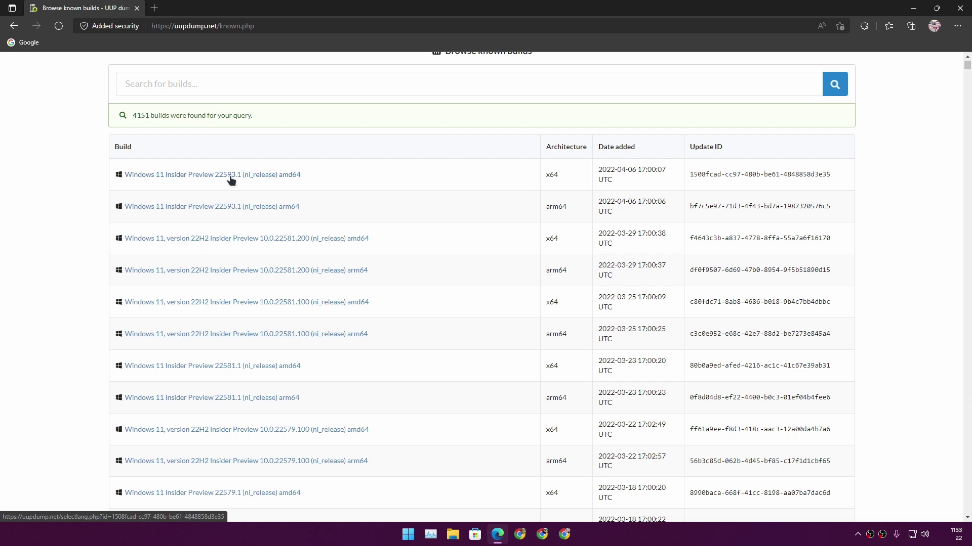
{"action": "scroll", "coordinate": [199, 220], "scroll_direction": "down", "scroll_amount": 1}
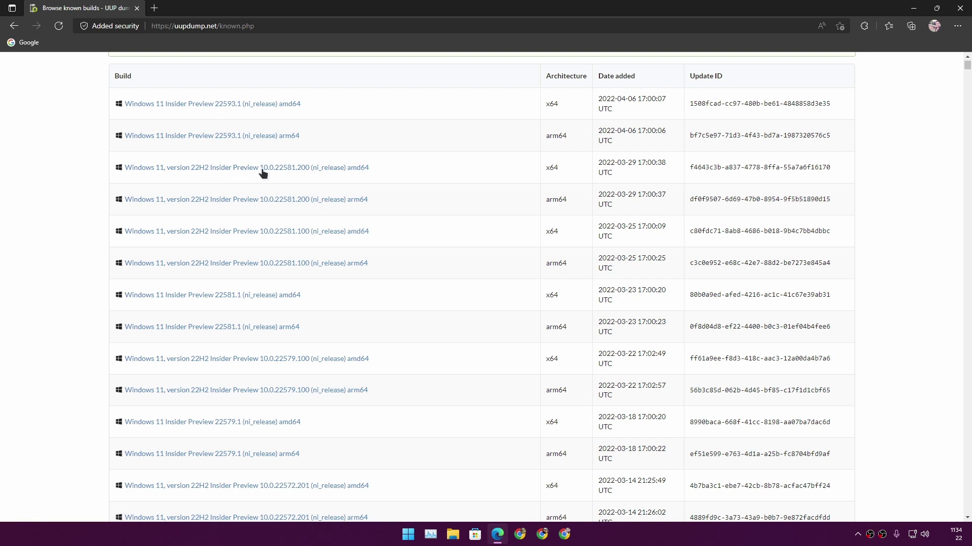
{"action": "scroll", "coordinate": [262, 172], "scroll_direction": "up", "scroll_amount": 1}
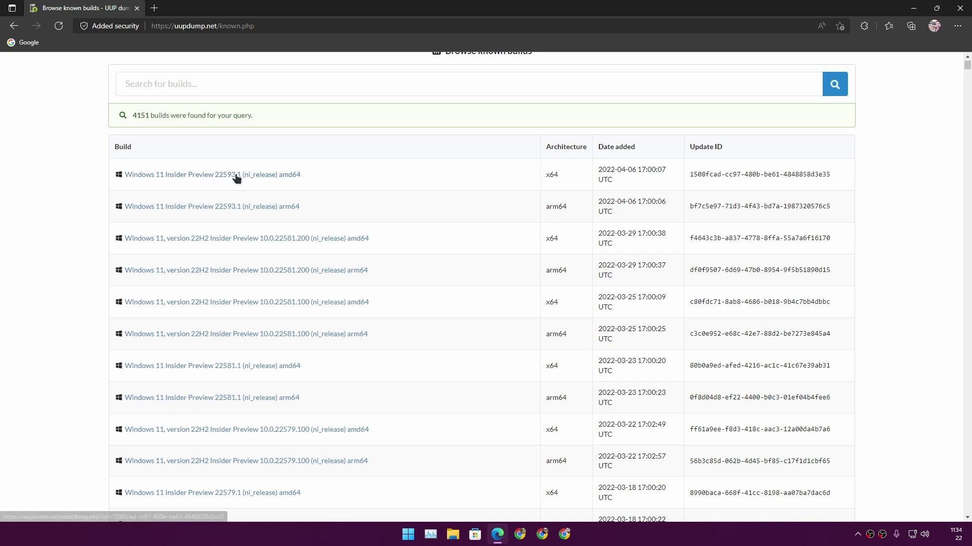
Compare the x64 and arm64 architecture entries of the two Windows 11 Insider Preview 22593.1 builds.
{"action": "double_click", "coordinate": [562, 172]}
{"action": "left_click", "coordinate": [570, 209]}
{"action": "double_click", "coordinate": [555, 207]}
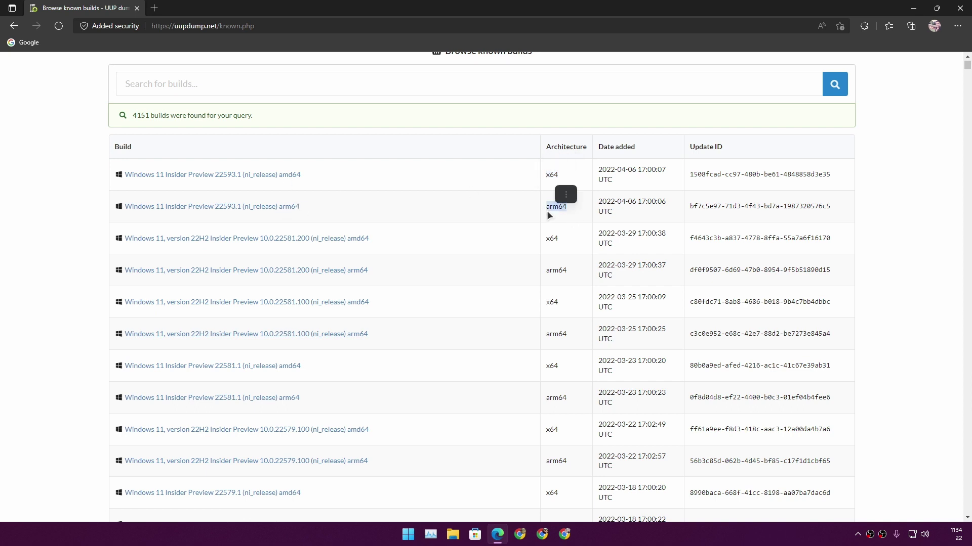
{"action": "left_click", "coordinate": [562, 174]}
{"action": "left_click_drag", "start_coordinate": [563, 175], "coordinate": [543, 180]}
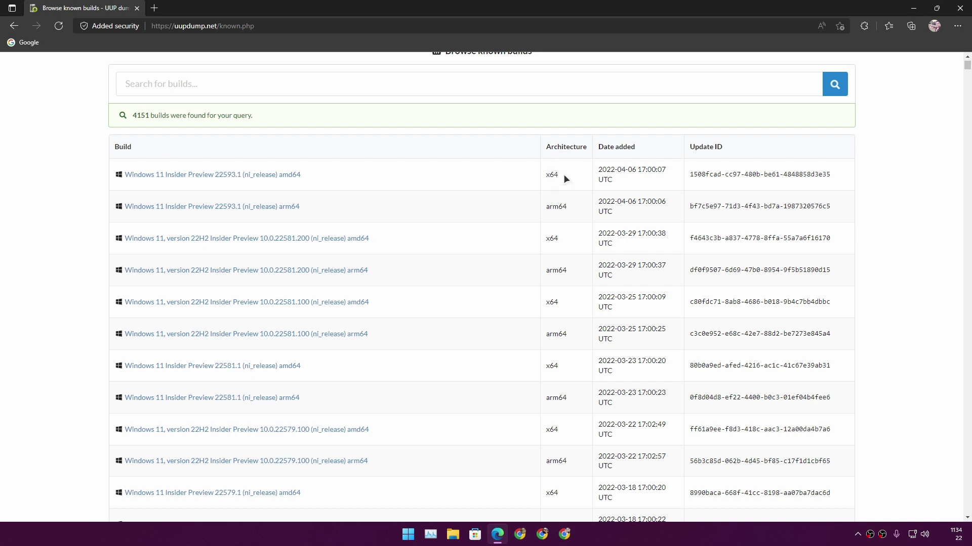
{"action": "left_click_drag", "start_coordinate": [562, 172], "coordinate": [540, 177]}
{"action": "left_click", "coordinate": [554, 178]}
{"action": "left_click", "coordinate": [545, 192]}
{"action": "left_click", "coordinate": [481, 187]}
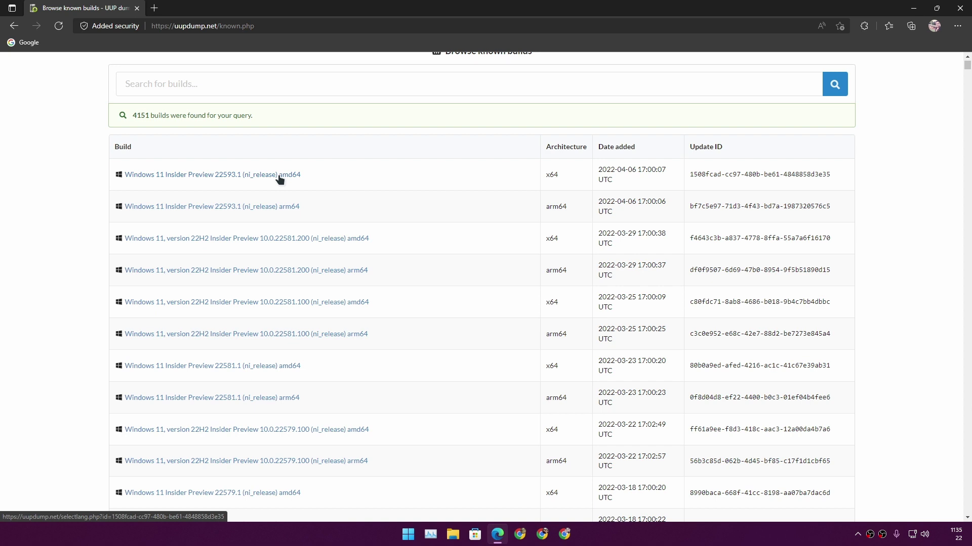
Open the Windows 11 Insider Preview 22593.1 (ni_release) amd64 build and continue with English (United States) as its language.
{"action": "left_click", "coordinate": [196, 177]}
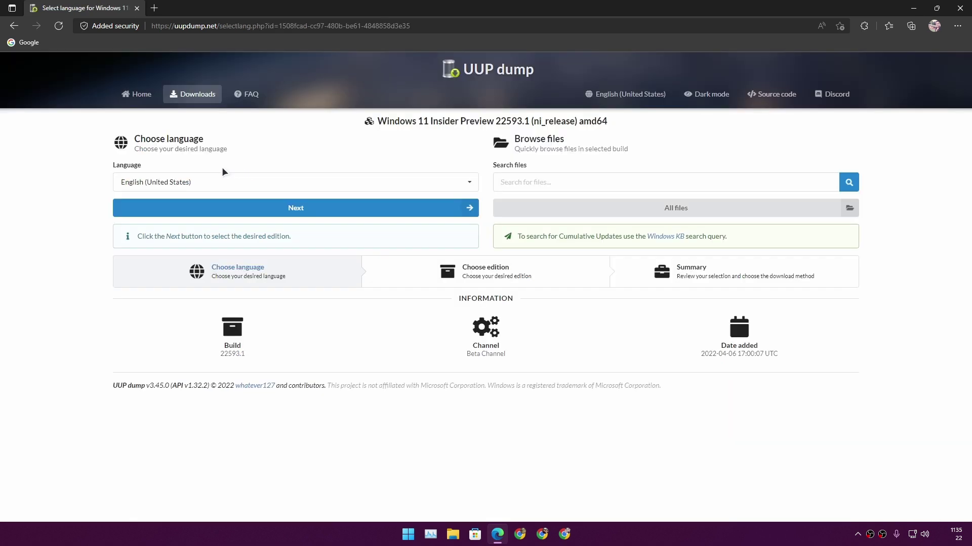
{"action": "left_click", "coordinate": [304, 209]}
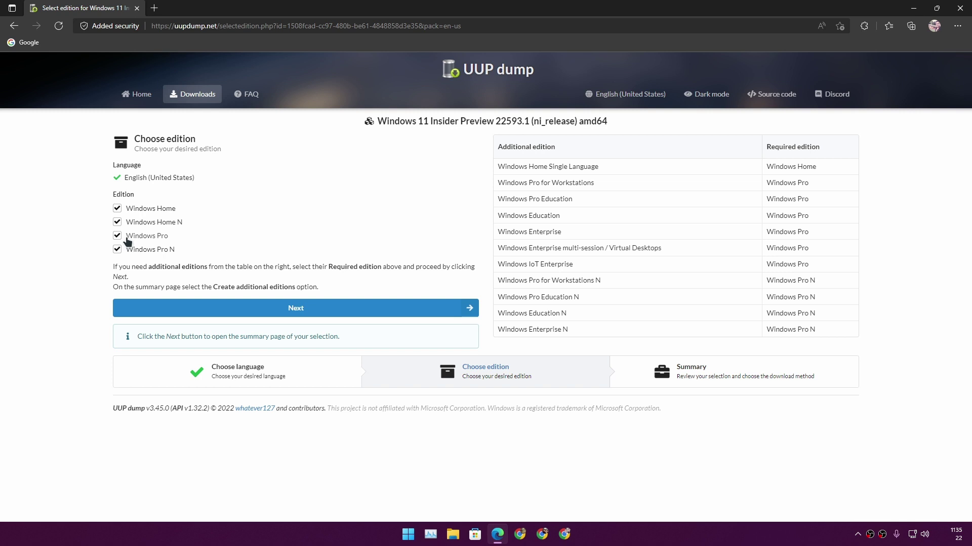
{"action": "left_click", "coordinate": [117, 250]}
{"action": "left_click", "coordinate": [117, 236]}
{"action": "left_click", "coordinate": [117, 222]}
{"action": "left_click", "coordinate": [117, 209]}
{"action": "left_click", "coordinate": [117, 223]}
{"action": "left_click", "coordinate": [117, 208]}
{"action": "left_click", "coordinate": [116, 235]}
{"action": "left_click", "coordinate": [117, 249]}
Continue with the Home, Home N, Pro and Pro N editions and create the package for downloading and converting to ISO.
{"action": "left_click", "coordinate": [307, 315]}
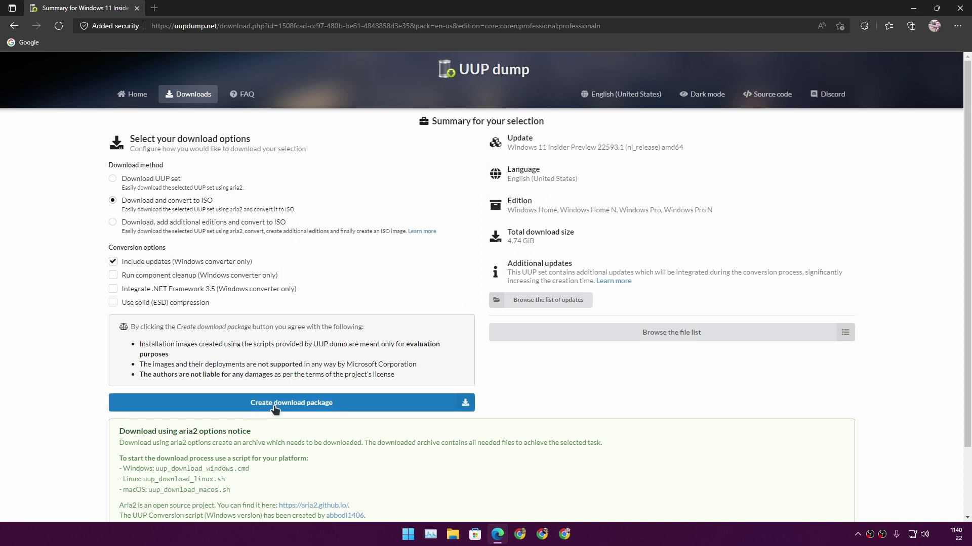
{"action": "left_click", "coordinate": [298, 408]}
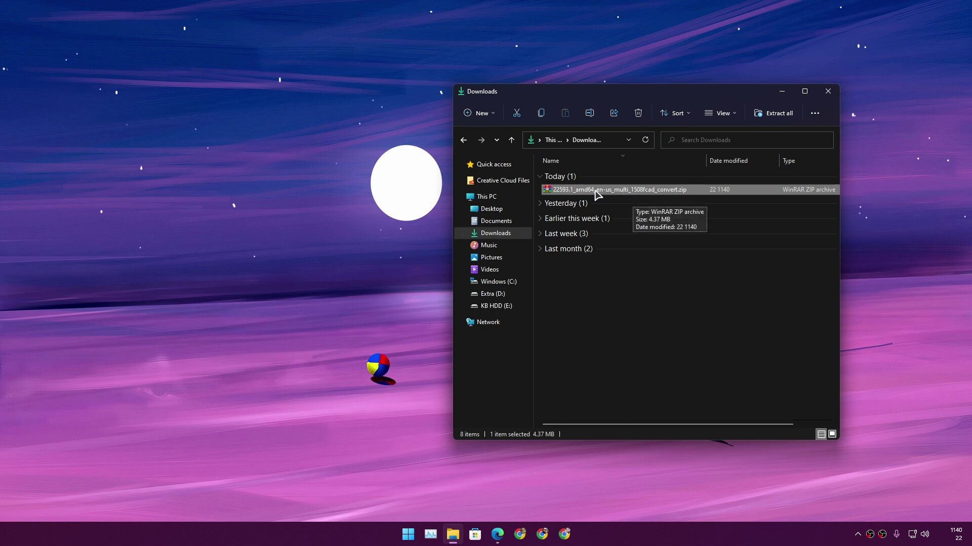
In File Explorer, extract the 22593.1_amd64_en-us_multi_1508fcad_convert.zip archive into a folder of the same name and open that folder.
{"action": "right_click", "coordinate": [601, 193]}
{"action": "mouse_move", "coordinate": [683, 327]}
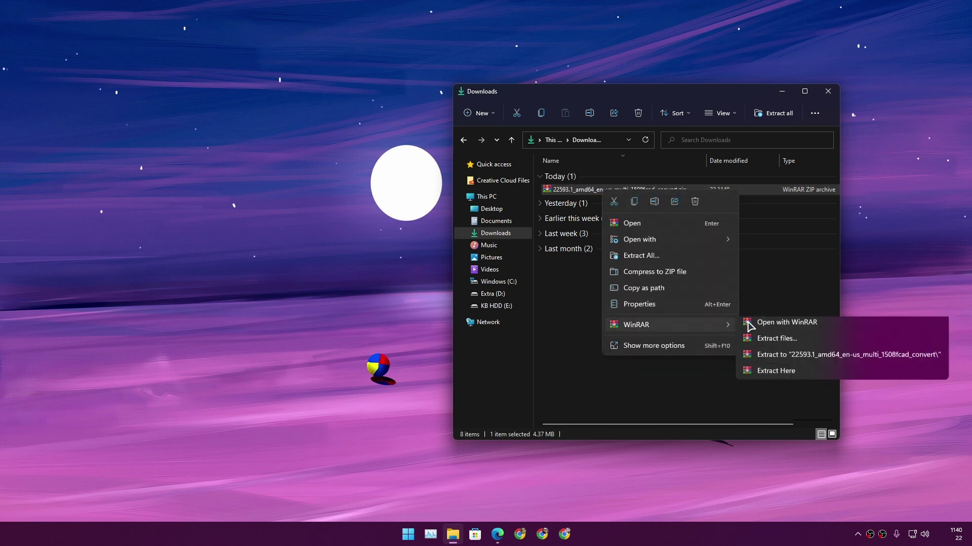
{"action": "left_click", "coordinate": [792, 359]}
{"action": "left_click", "coordinate": [597, 201]}
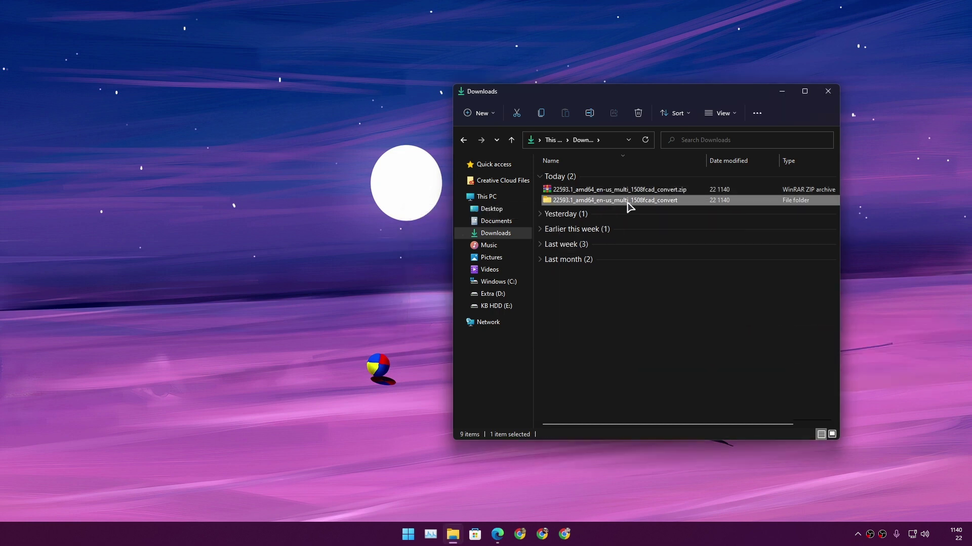
{"action": "double_click", "coordinate": [611, 202]}
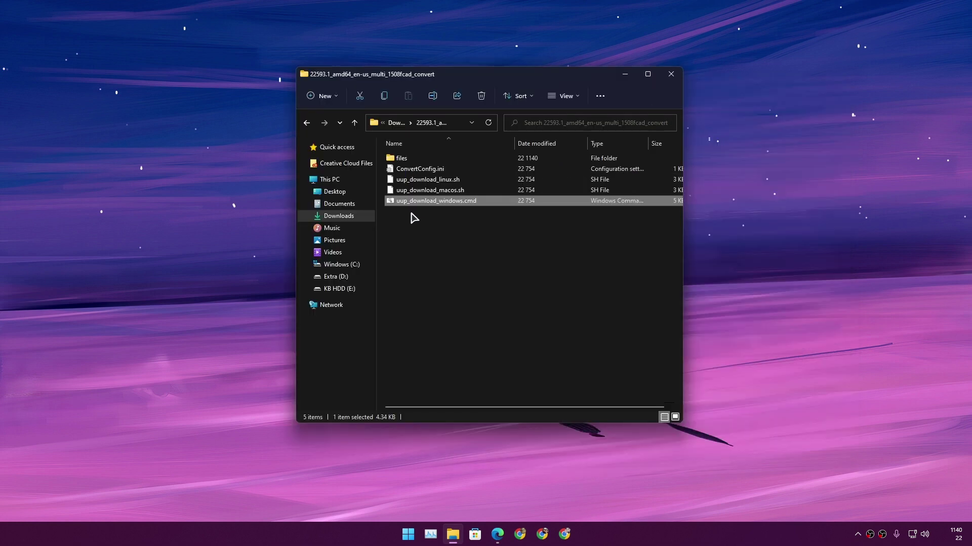
Run the uup_download_windows.cmd script as administrator and minimize the folder window.
{"action": "left_click", "coordinate": [413, 218]}
{"action": "left_click", "coordinate": [412, 203]}
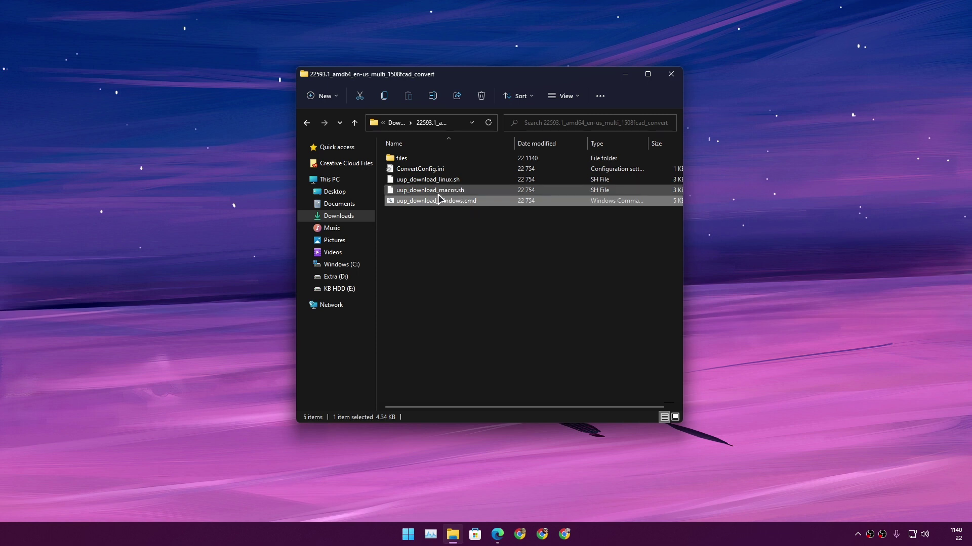
{"action": "left_click", "coordinate": [439, 194]}
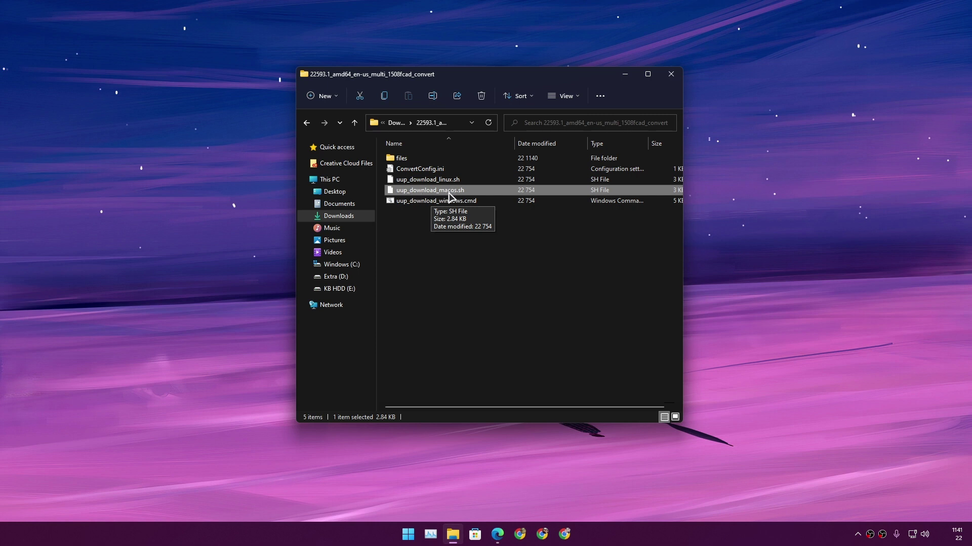
{"action": "left_click", "coordinate": [435, 181]}
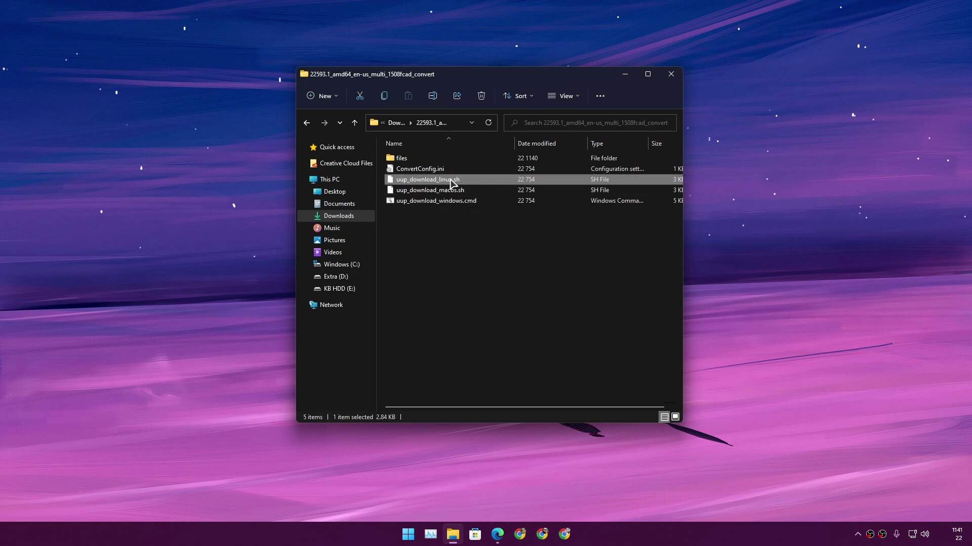
{"action": "left_click", "coordinate": [436, 201]}
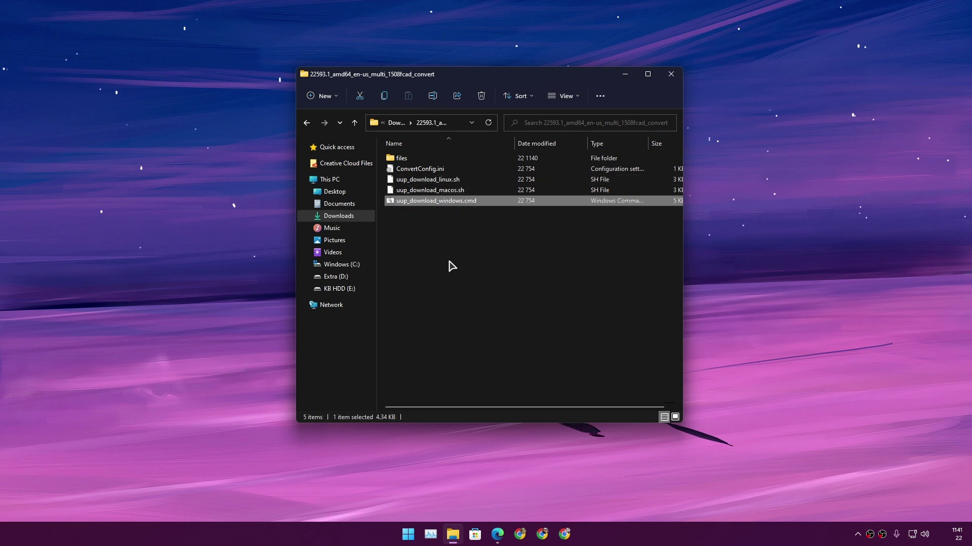
{"action": "right_click", "coordinate": [419, 202]}
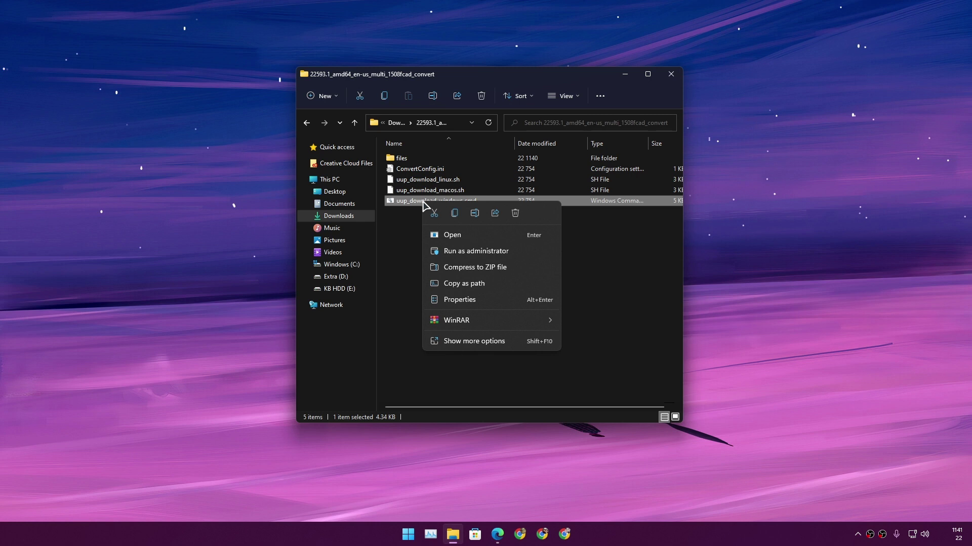
{"action": "left_click", "coordinate": [476, 252]}
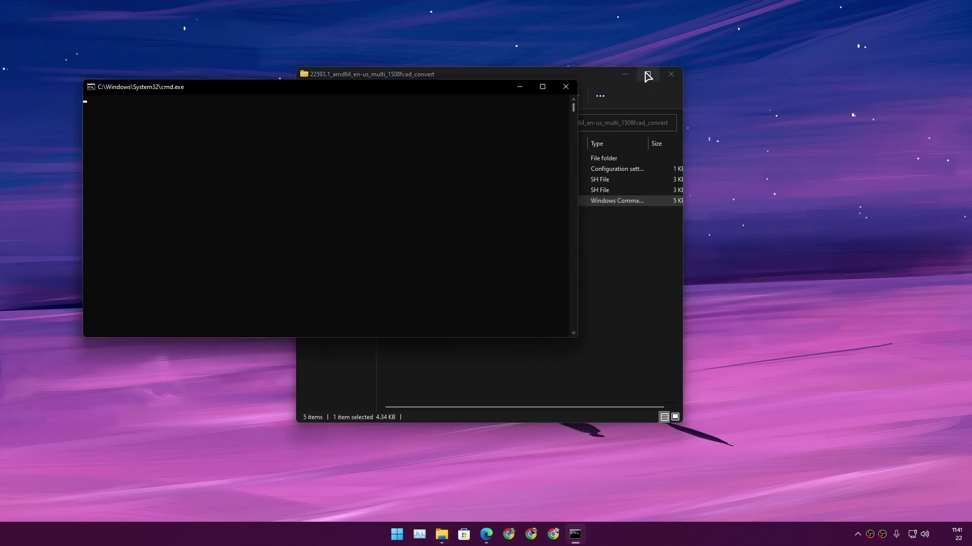
{"action": "left_click", "coordinate": [628, 79]}
{"action": "left_click", "coordinate": [627, 80]}
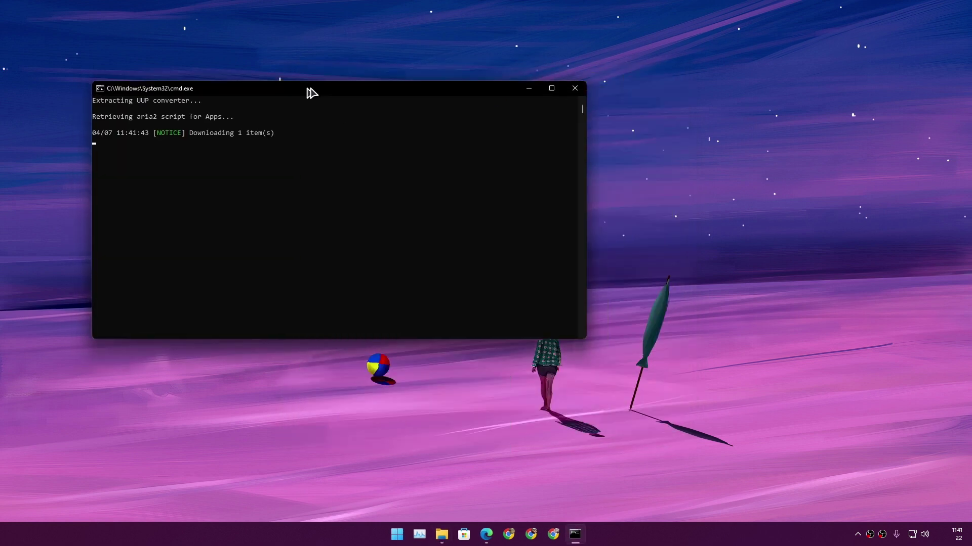
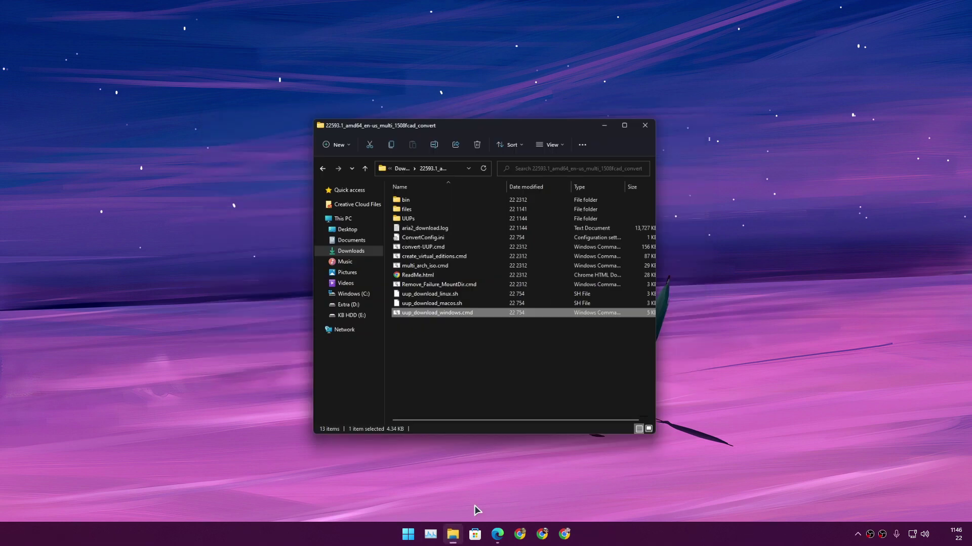
Open yesterday's 22581.200_amd64_en-us_multi_f4643c3b_convert folder in Downloads and select its ISO file, widening the Name column.
{"action": "left_click", "coordinate": [336, 217]}
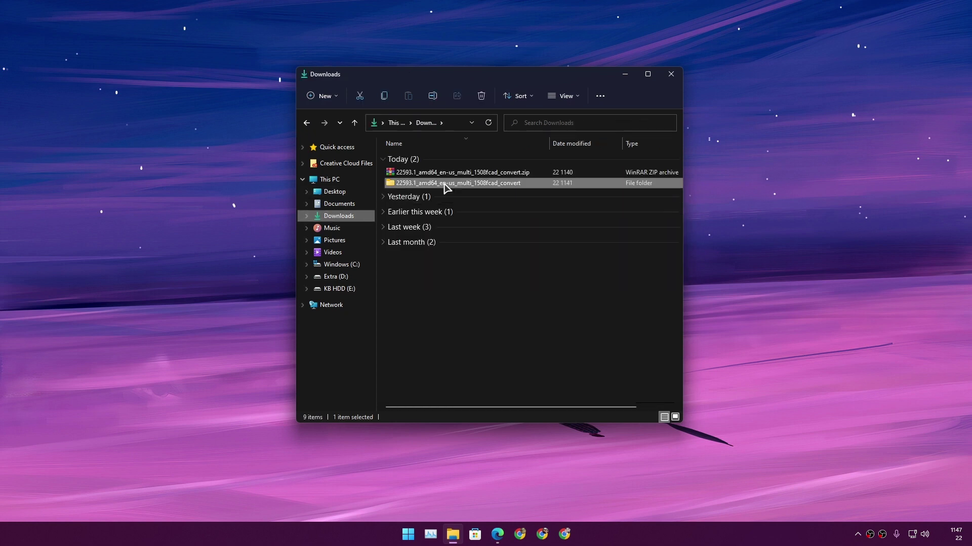
{"action": "left_click", "coordinate": [383, 197]}
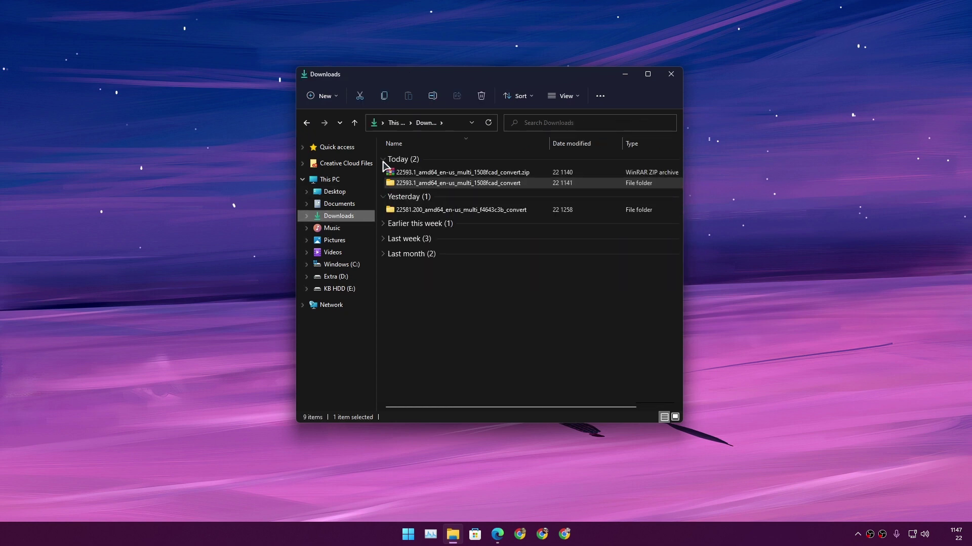
{"action": "left_click", "coordinate": [383, 160]}
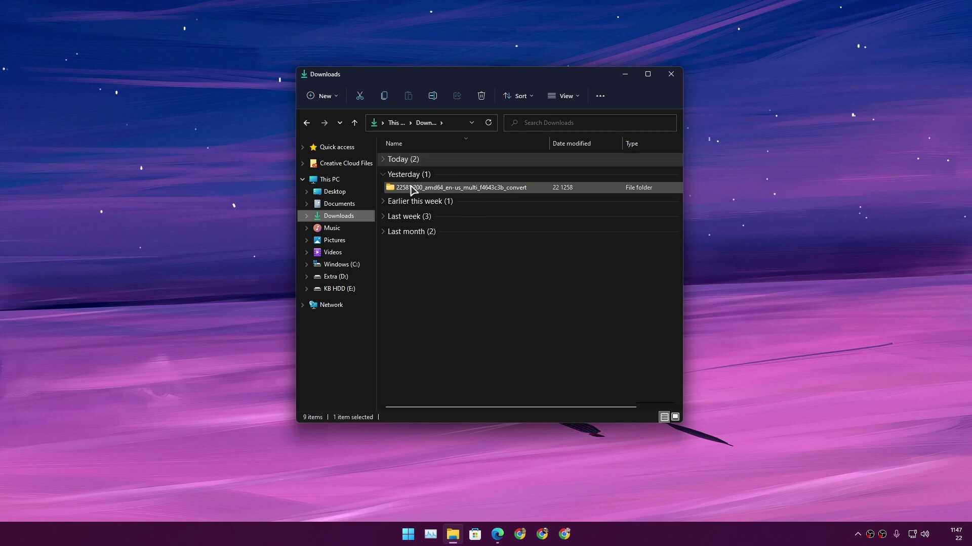
{"action": "double_click", "coordinate": [469, 189]}
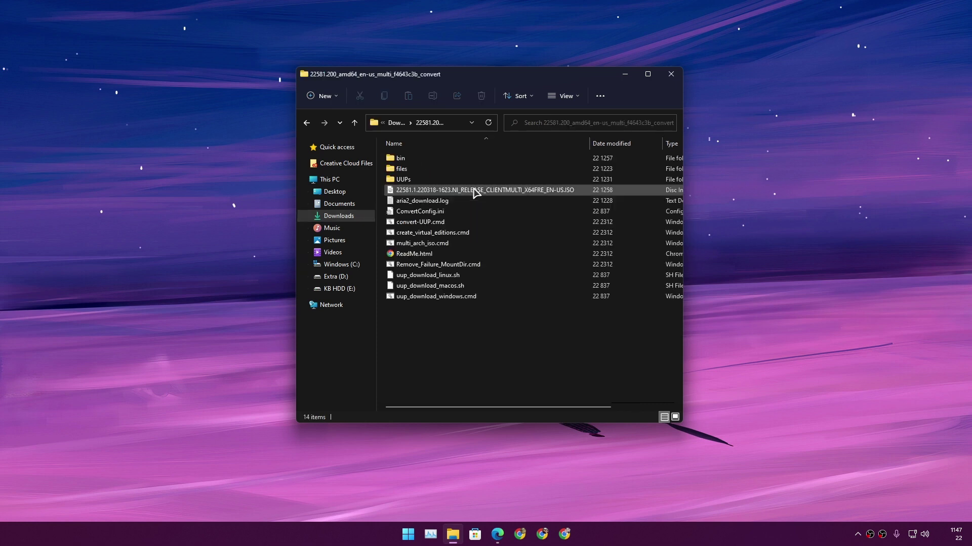
{"action": "left_click", "coordinate": [454, 191]}
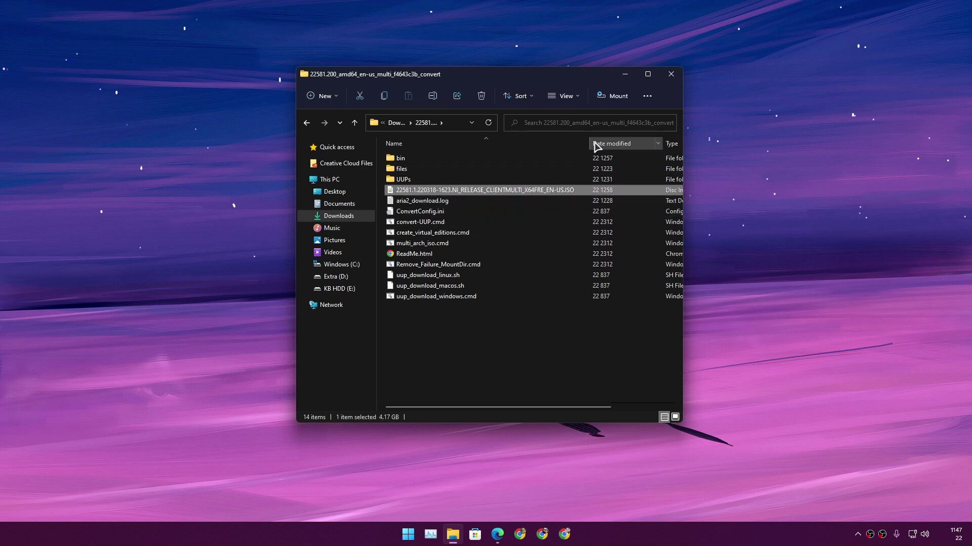
{"action": "left_click_drag", "start_coordinate": [591, 143], "coordinate": [650, 143]}
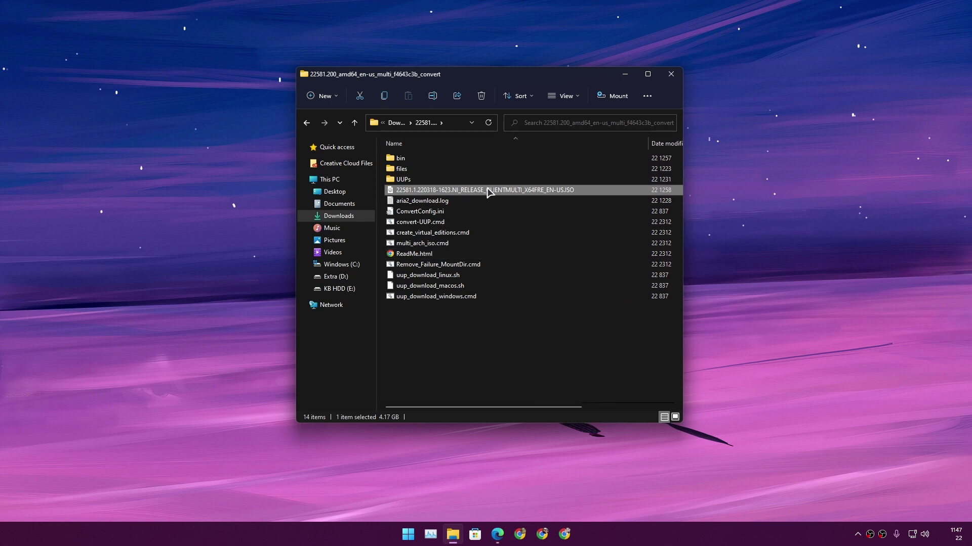